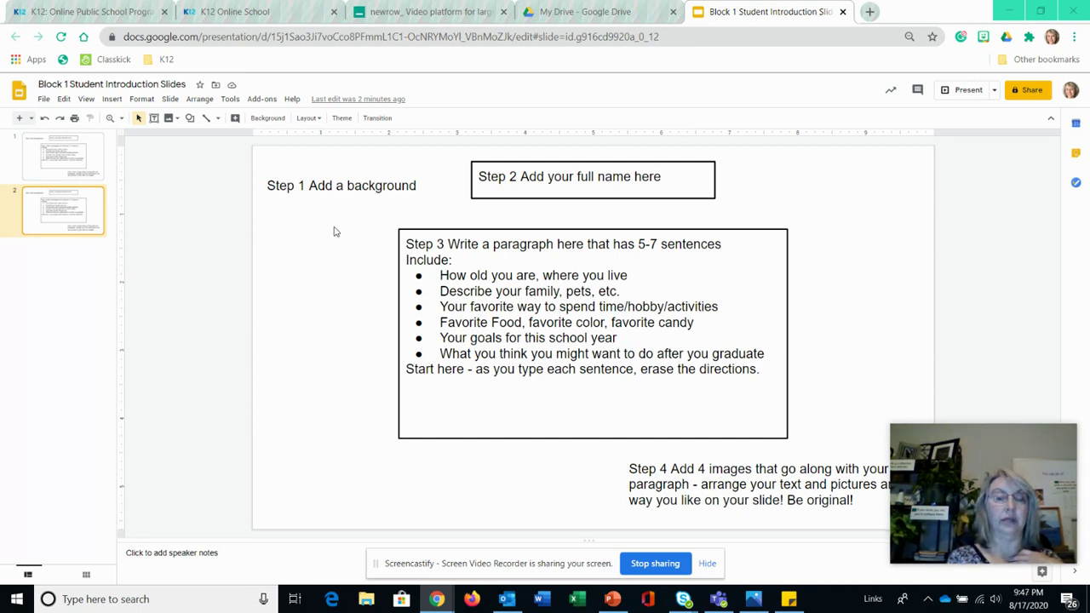
- Apply a light lavender solid colour as slide 2's background
left_click(274, 120)
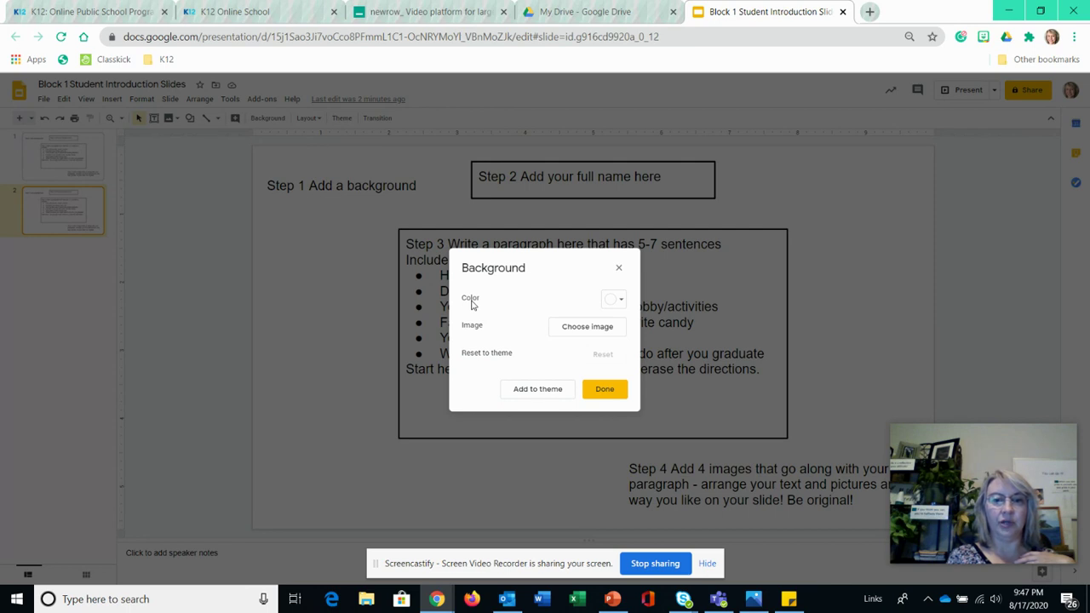
left_click(621, 302)
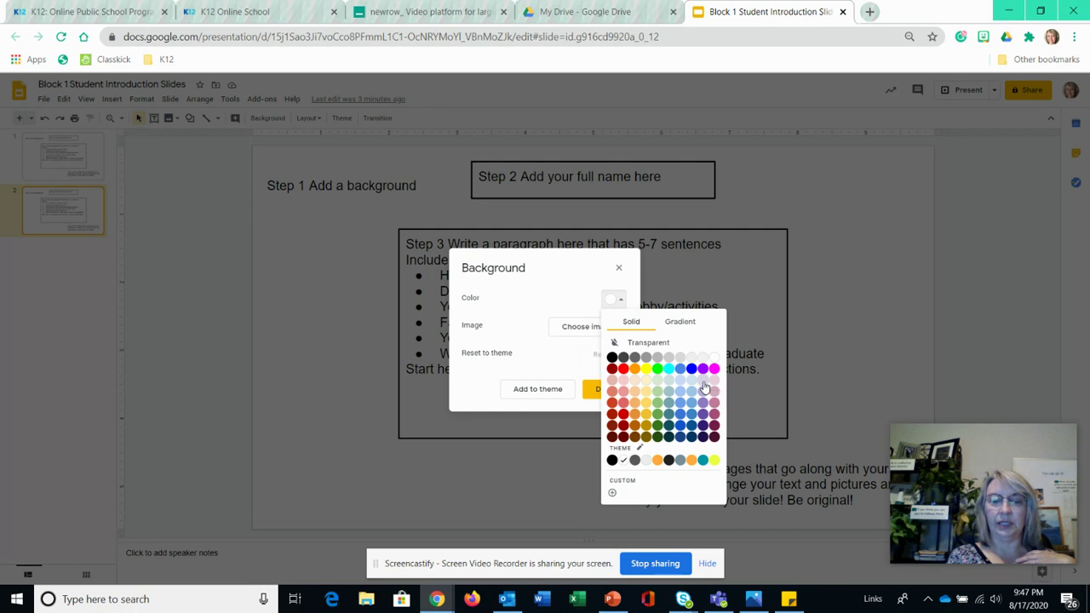
left_click(704, 386)
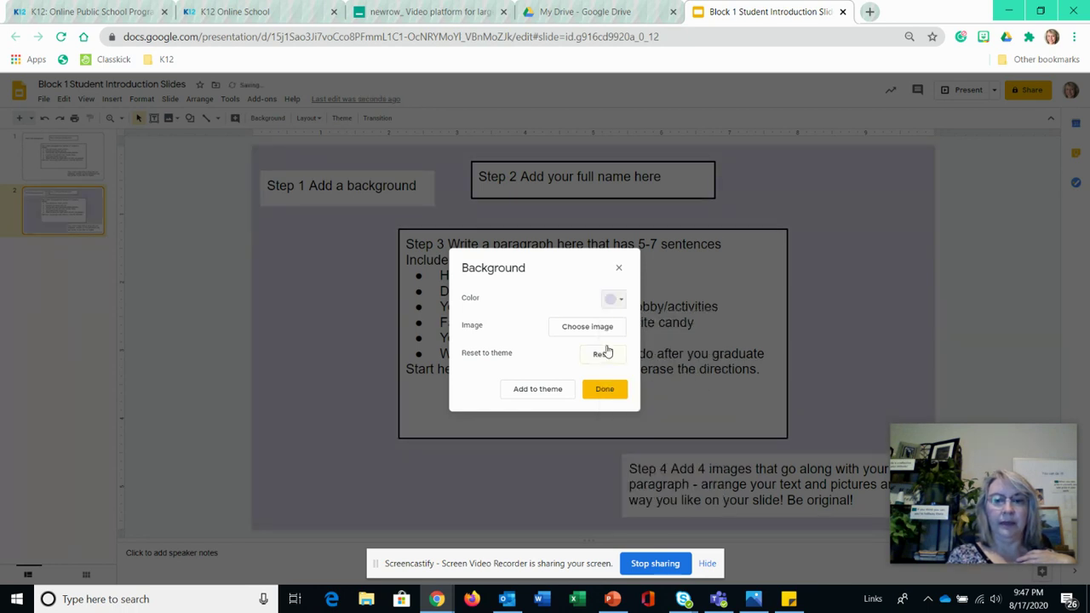
left_click(610, 391)
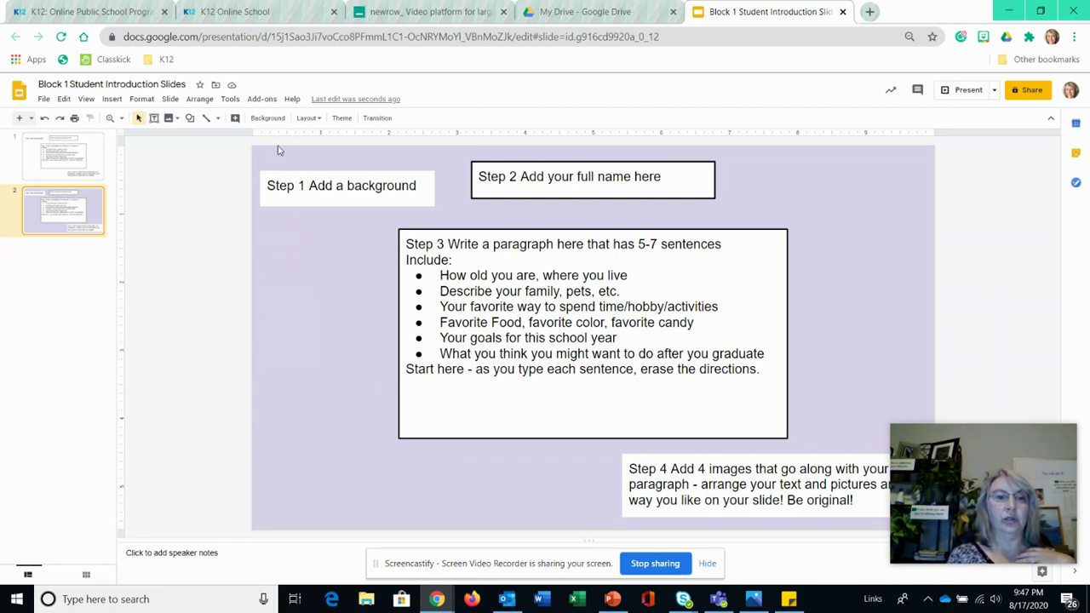
- Browse Drive, Photos and web search for a background image
left_click(268, 118)
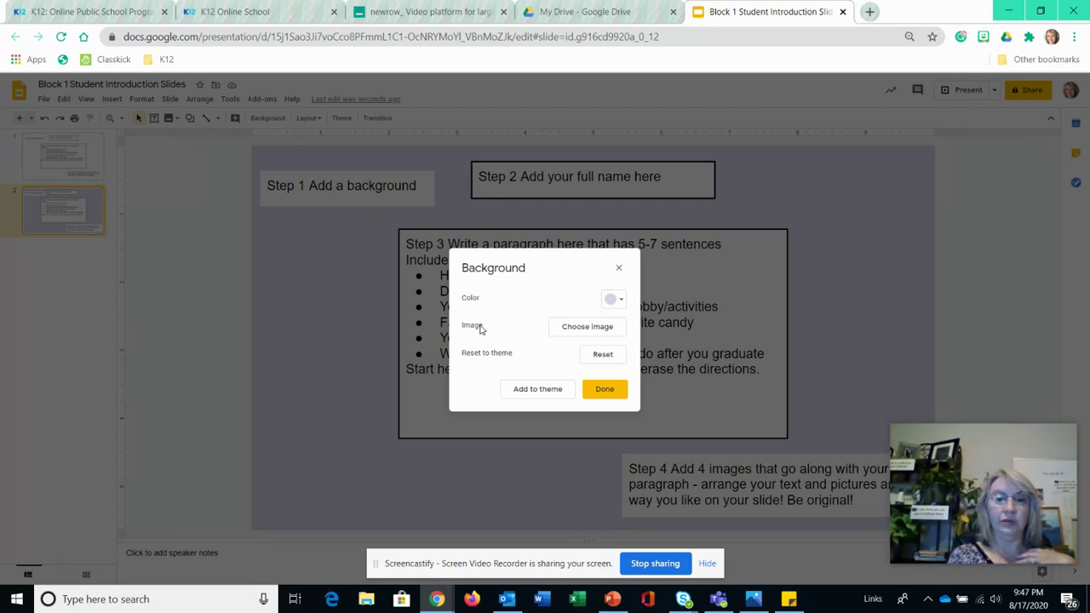
left_click(577, 330)
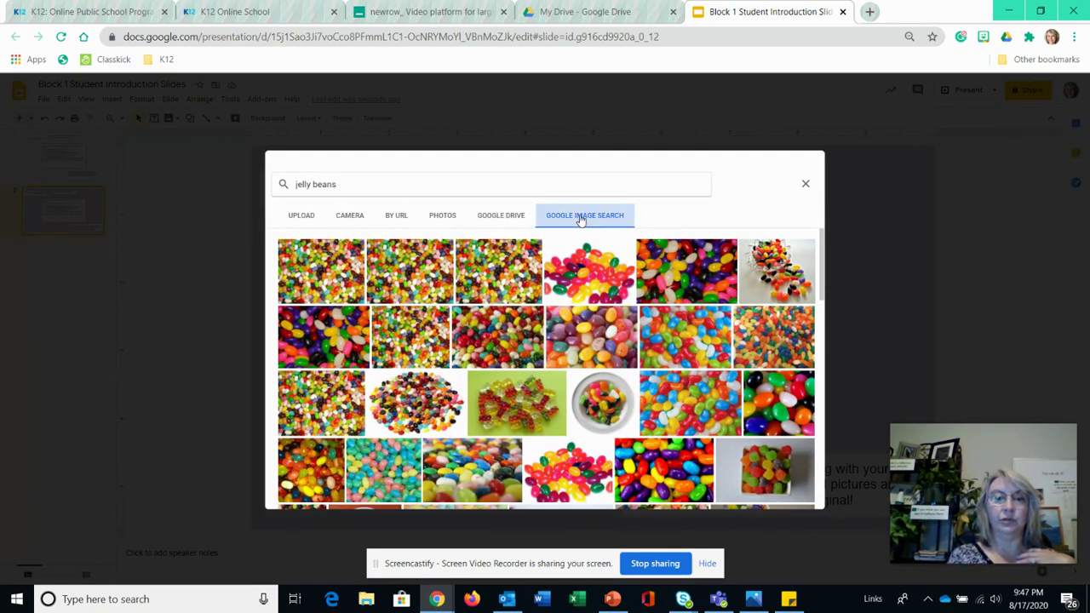
left_click(509, 219)
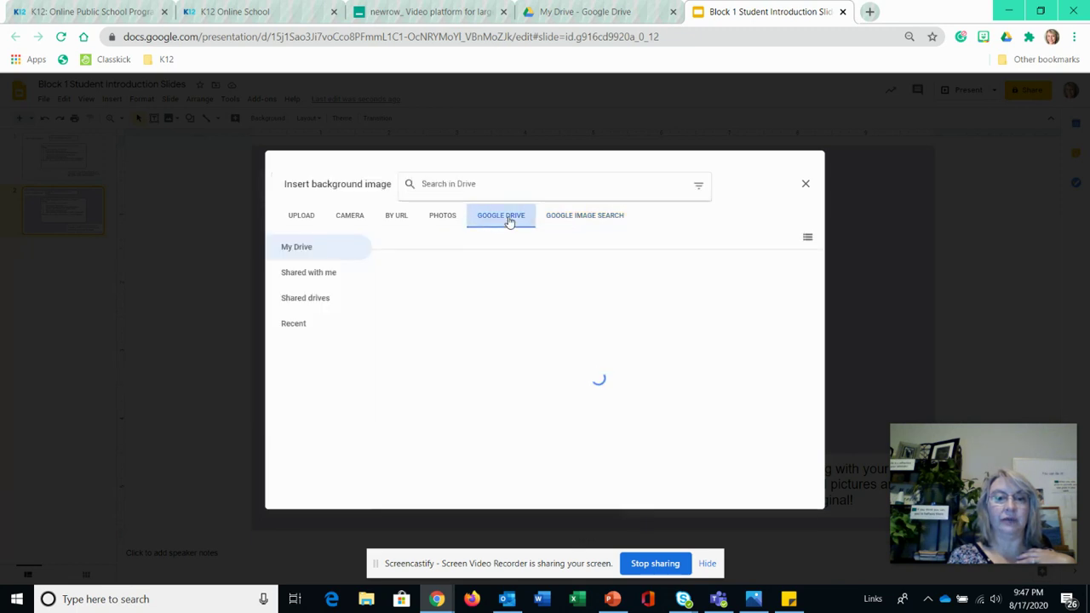
left_click(452, 220)
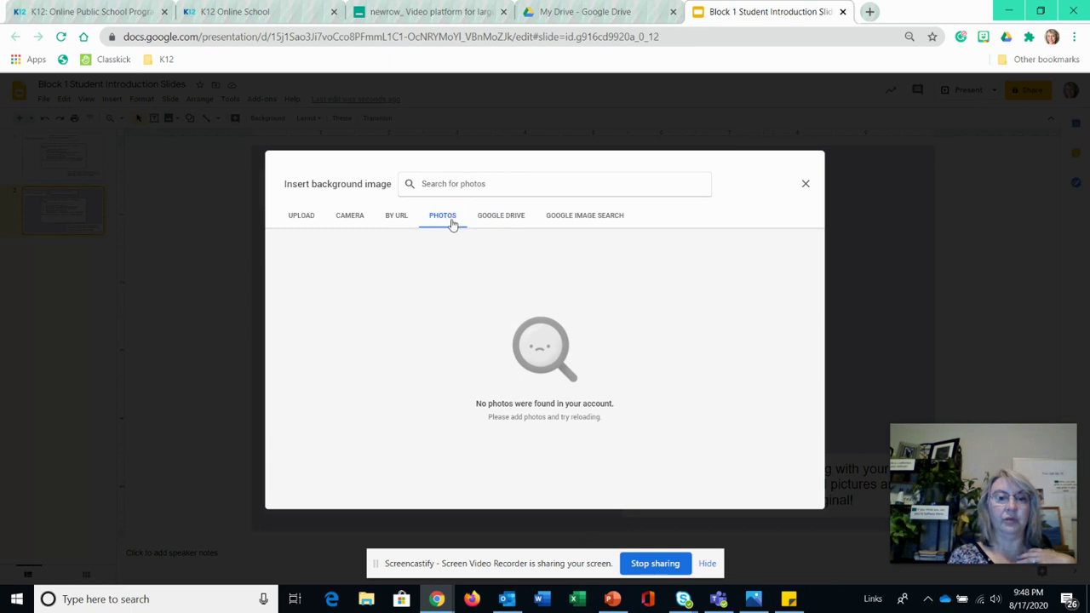
left_click(575, 218)
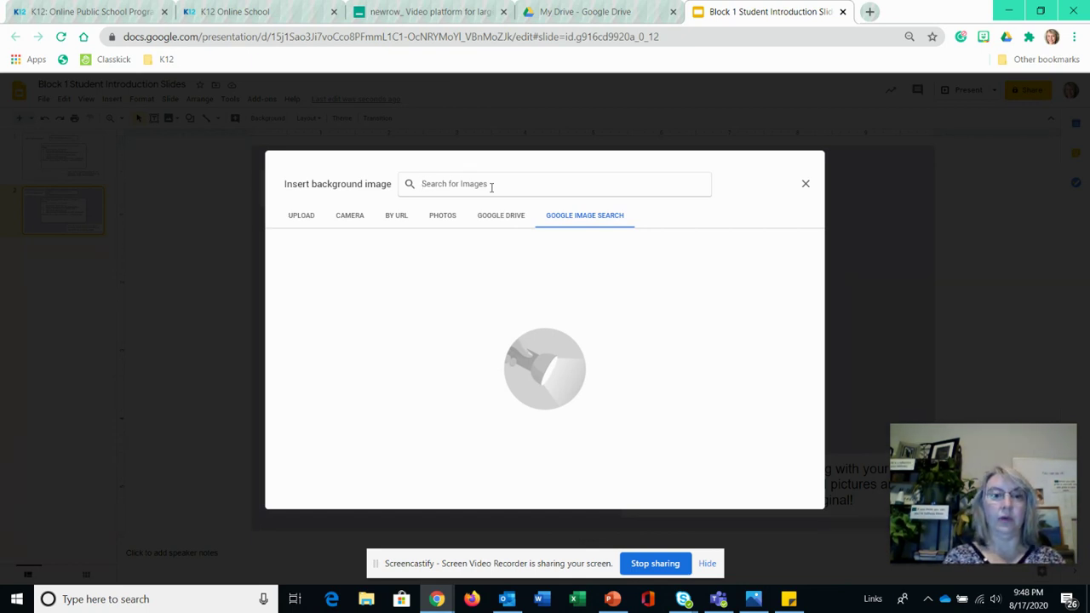
- Search 'clouds' and try a blue-sky photo as background, dismissing the image-too-large error
type("clouds")
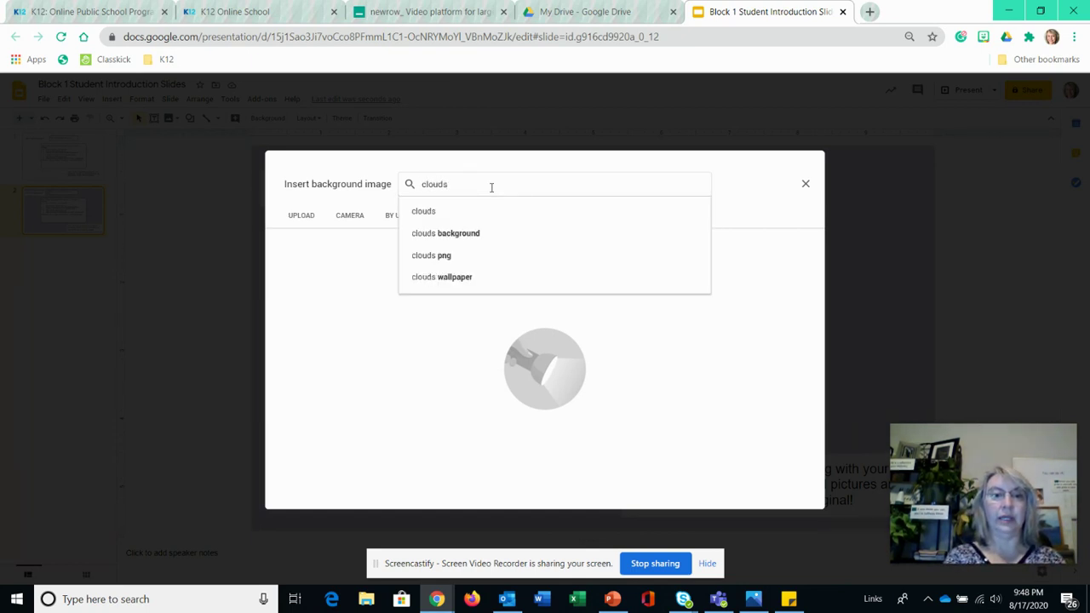
key("Return")
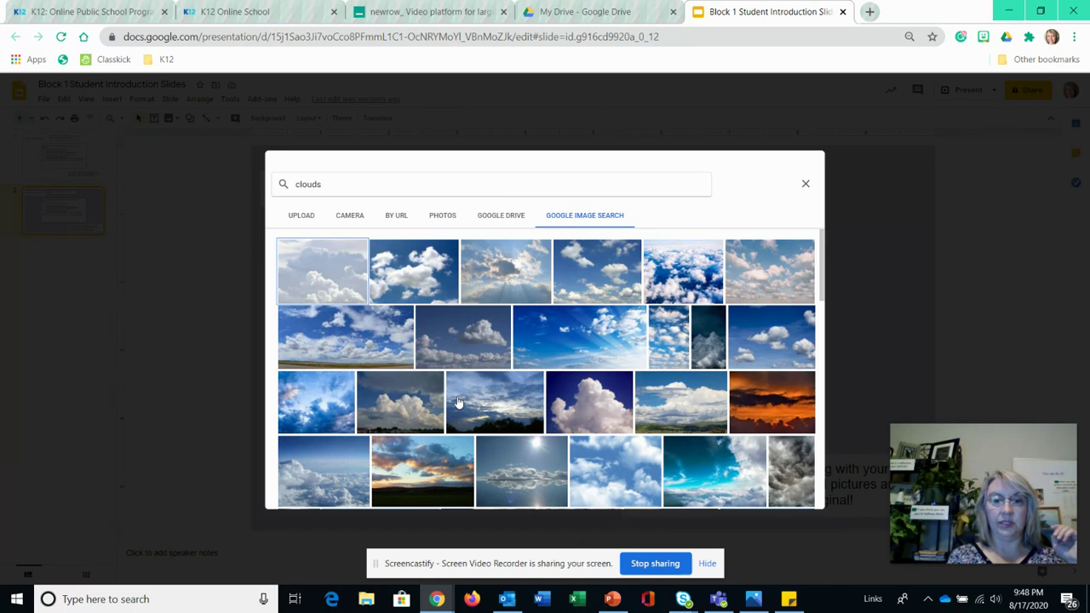
left_click(591, 338)
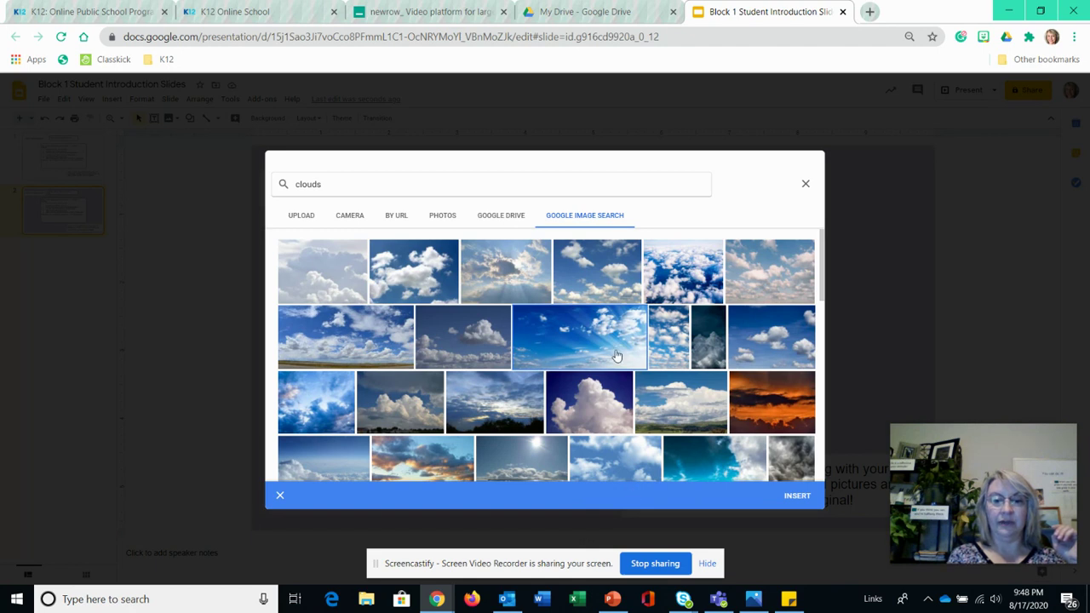
right_click(792, 497)
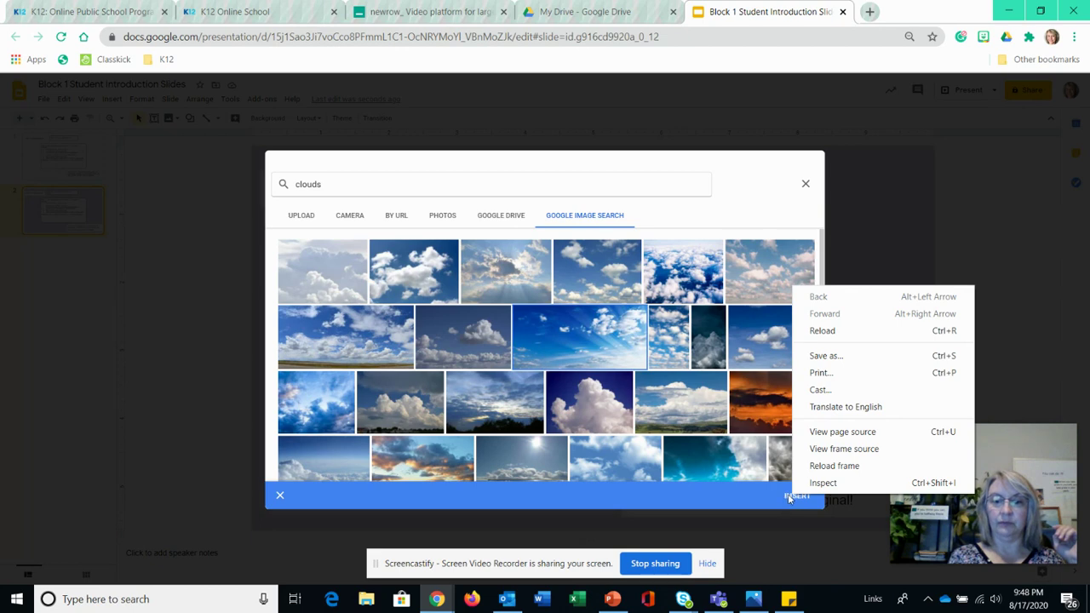
left_click(793, 497)
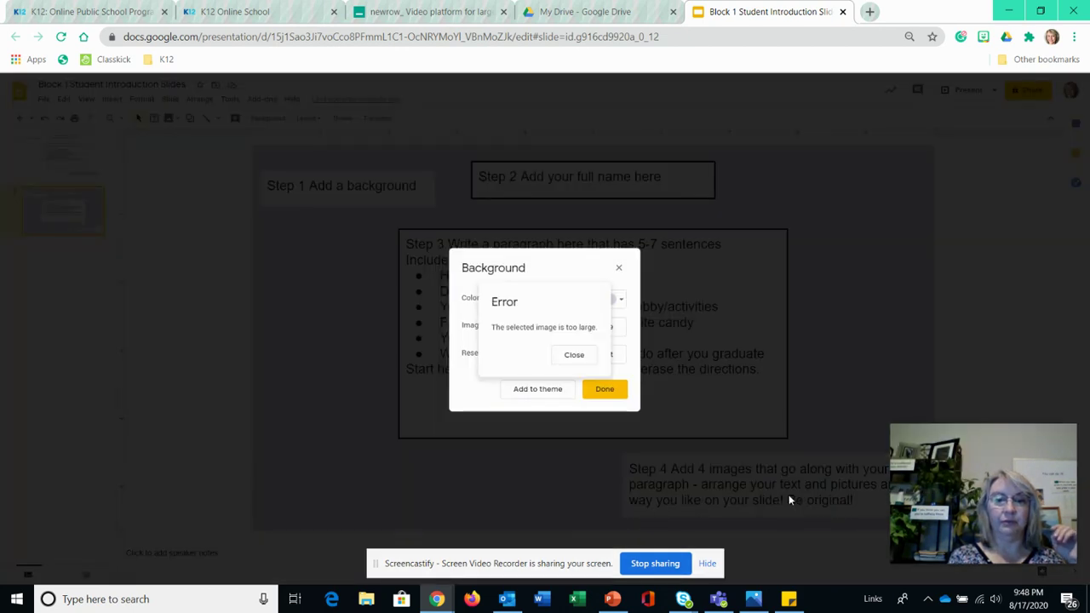
left_click(588, 359)
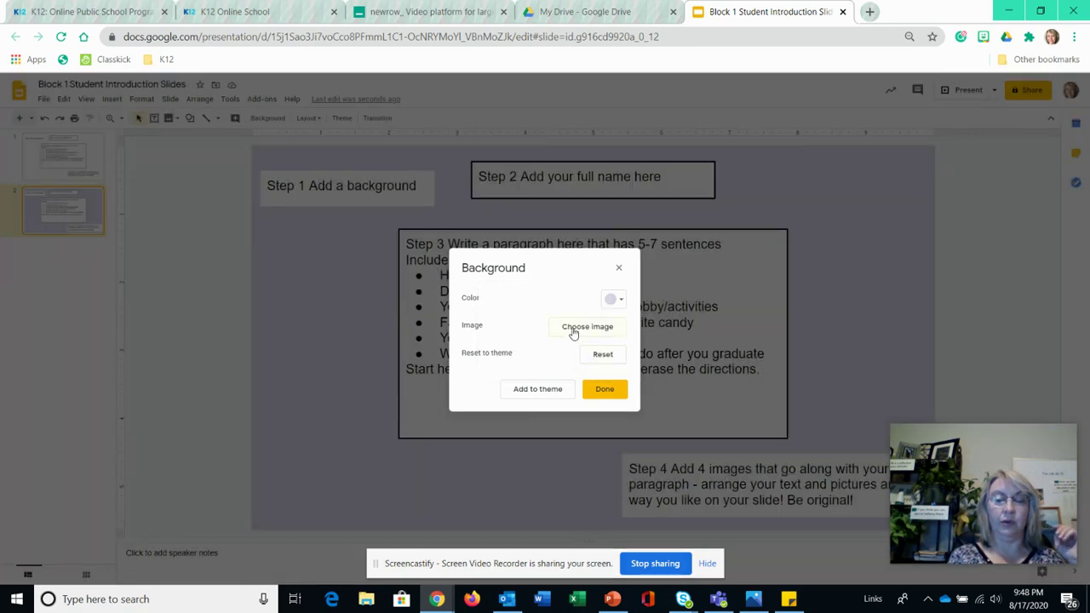
- Set a darker, dramatic blue cloudy-sky photo as slide 2's background
left_click(574, 332)
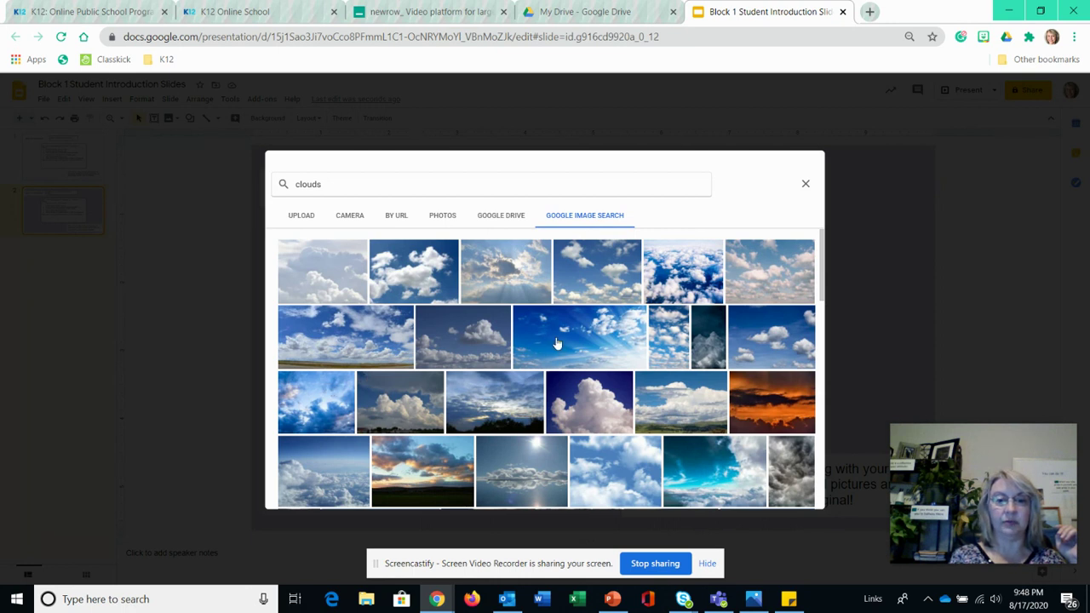
left_click(315, 408)
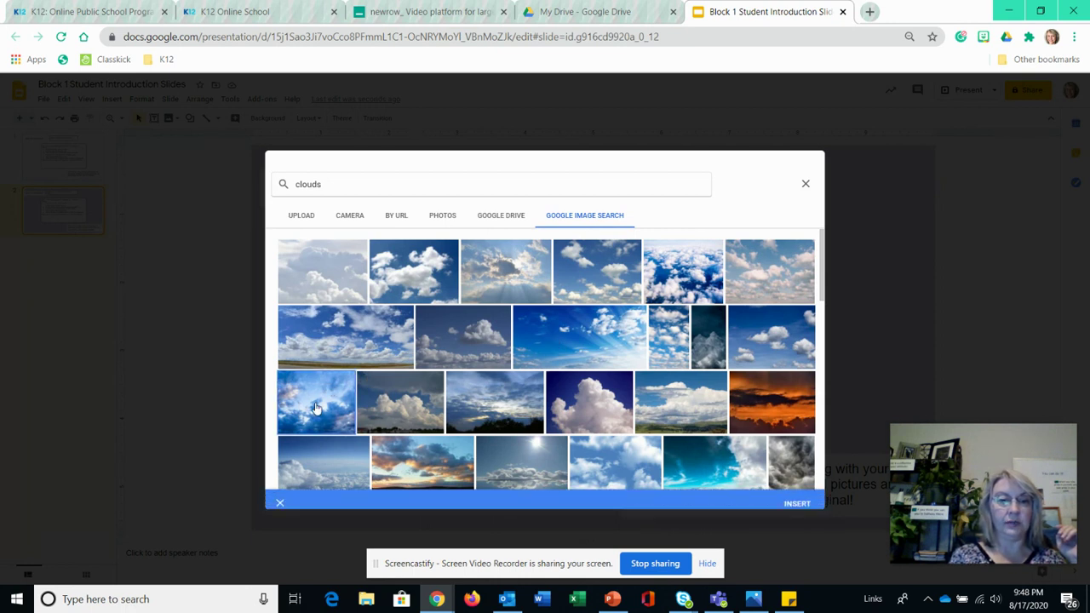
left_click(798, 496)
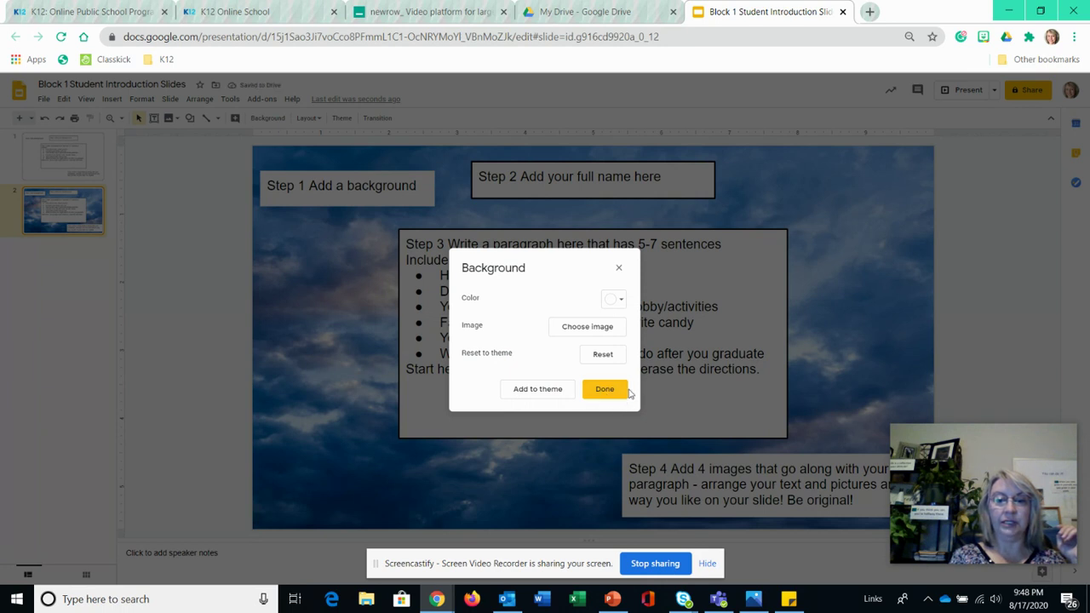
left_click(597, 389)
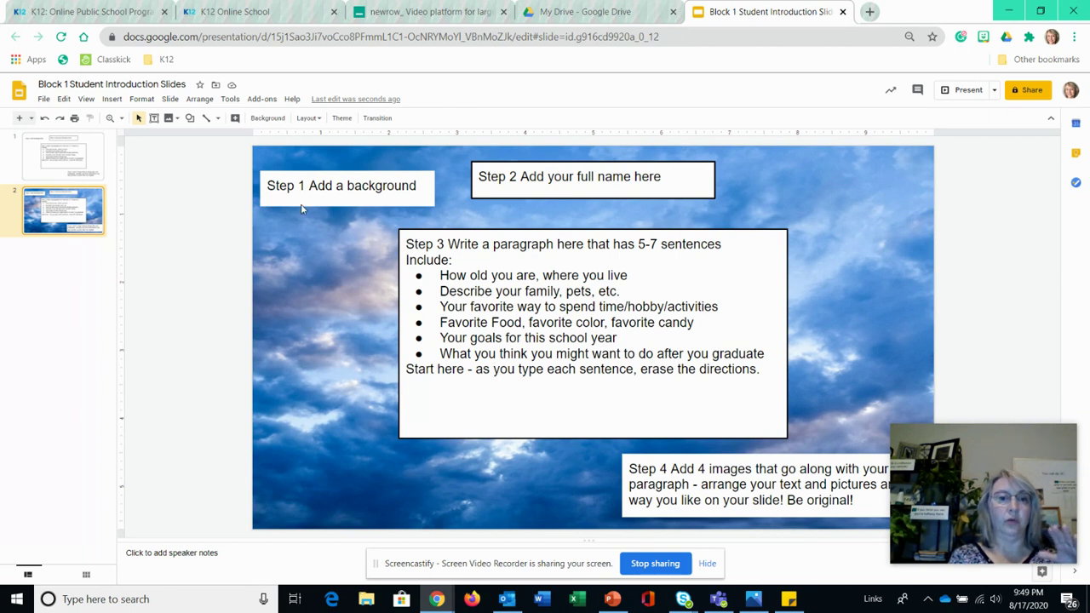
left_click(271, 119)
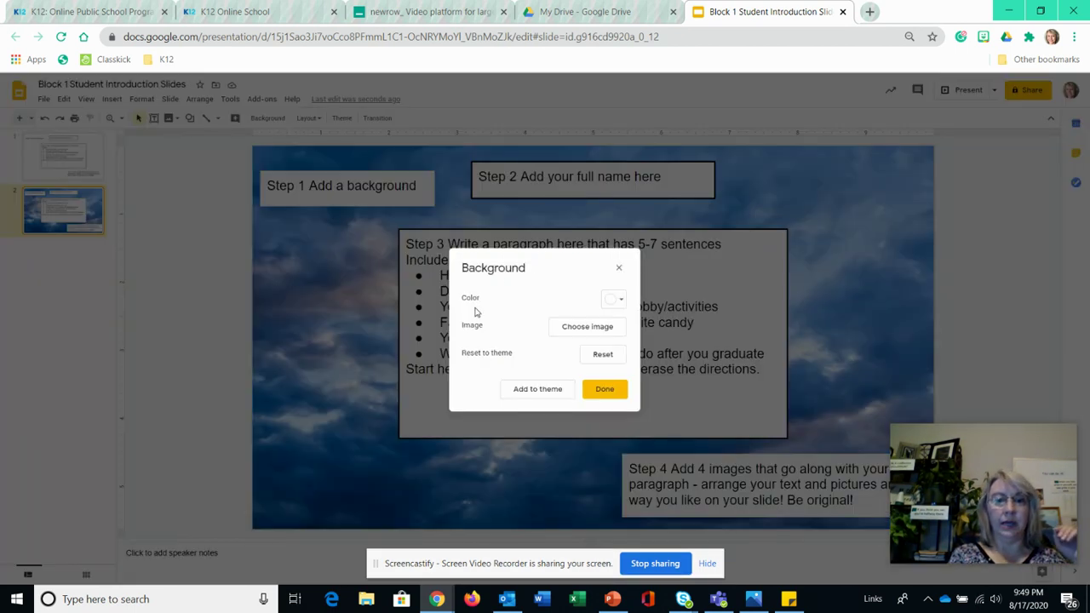
- Search images for 'sunrise' and apply the pink harbour sunrise photo as background
left_click(573, 332)
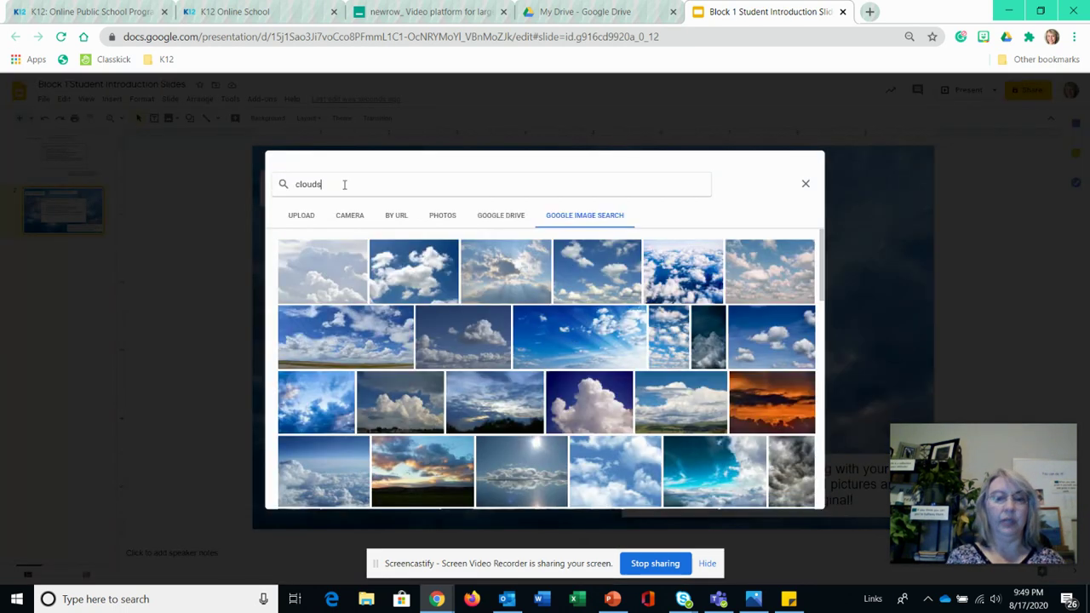
left_click(344, 184)
key("BackSpace")
key("BackSpace")
key("BackSpace")
key("BackSpace")
key("BackSpace")
key("BackSpace")
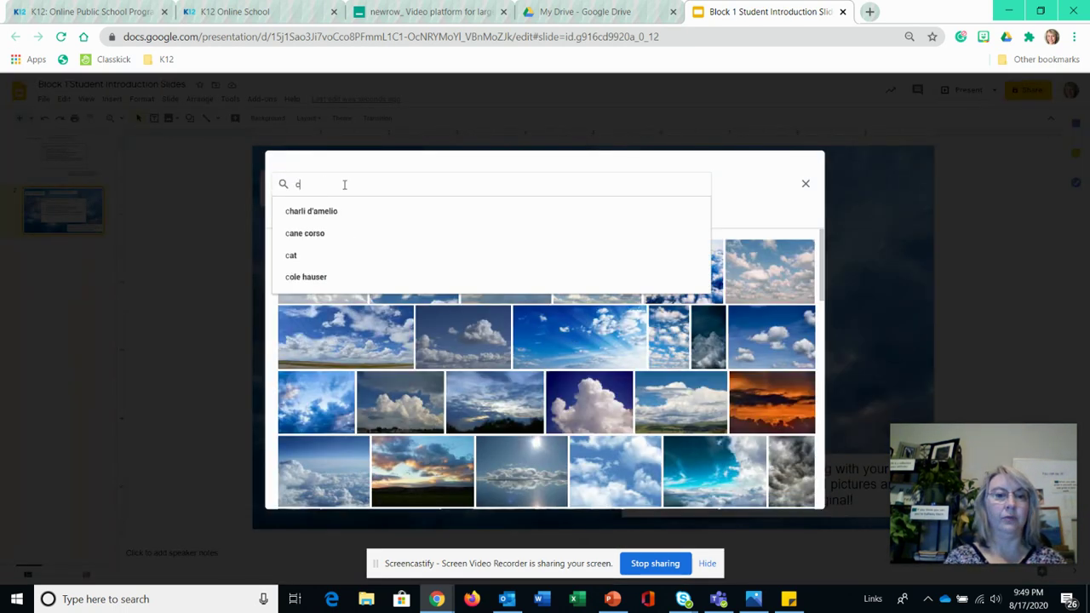
type("sunrise")
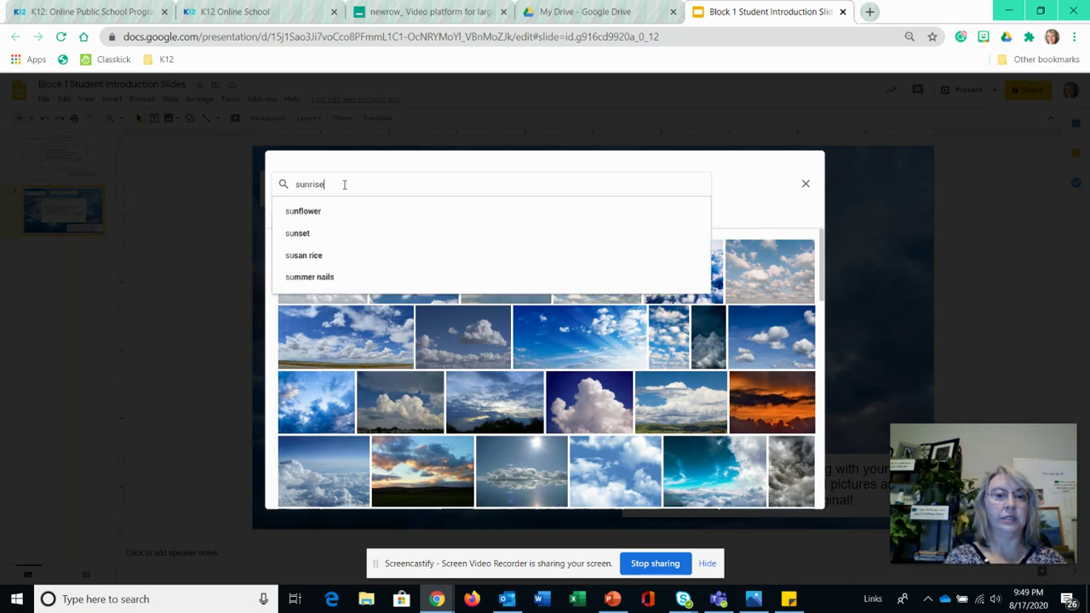
key("Return")
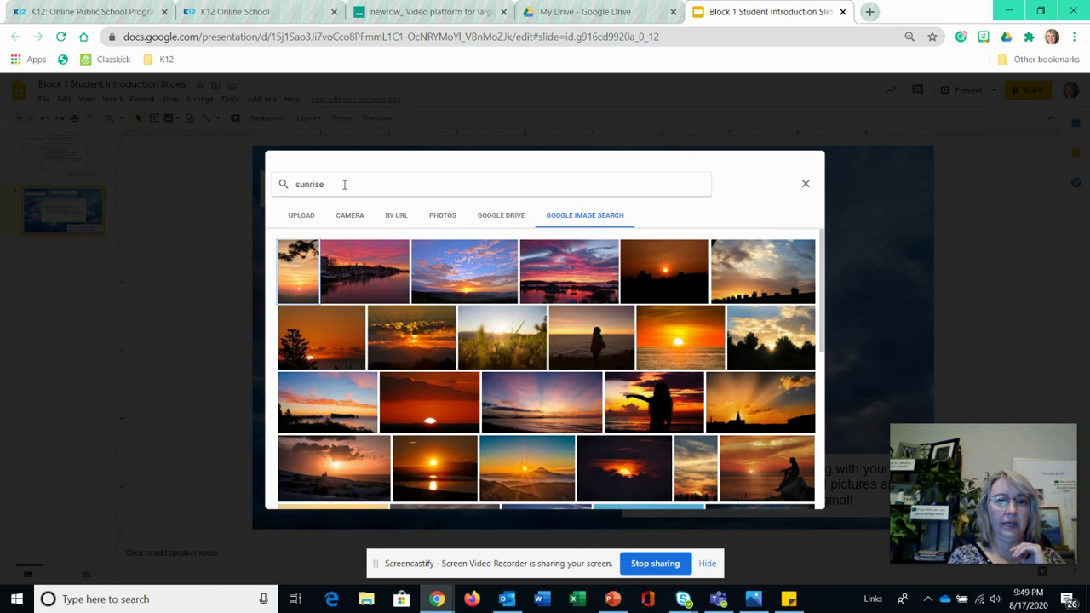
left_click(561, 274)
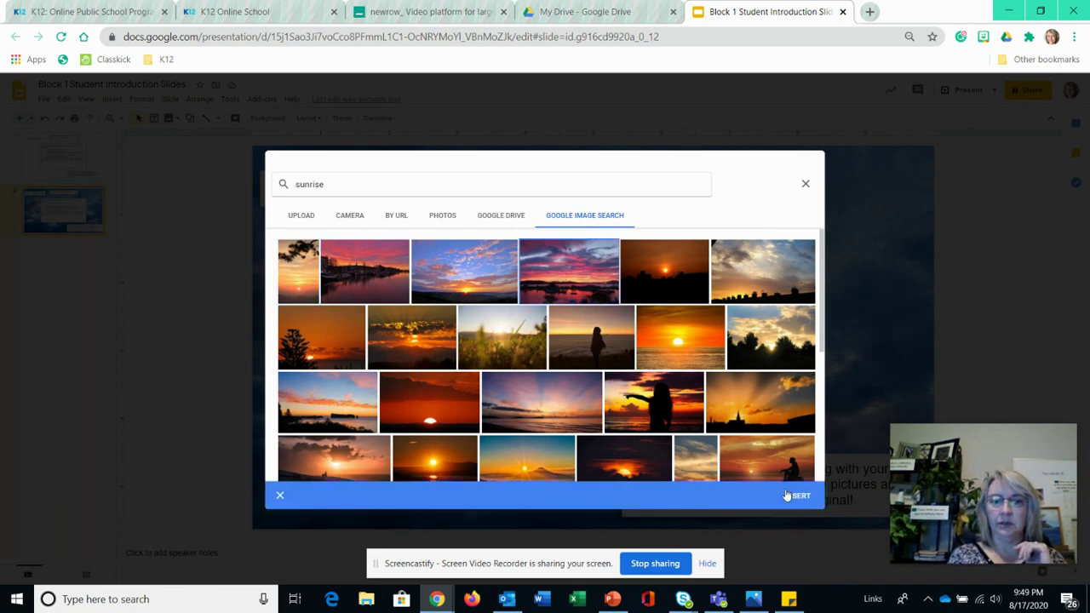
left_click(791, 495)
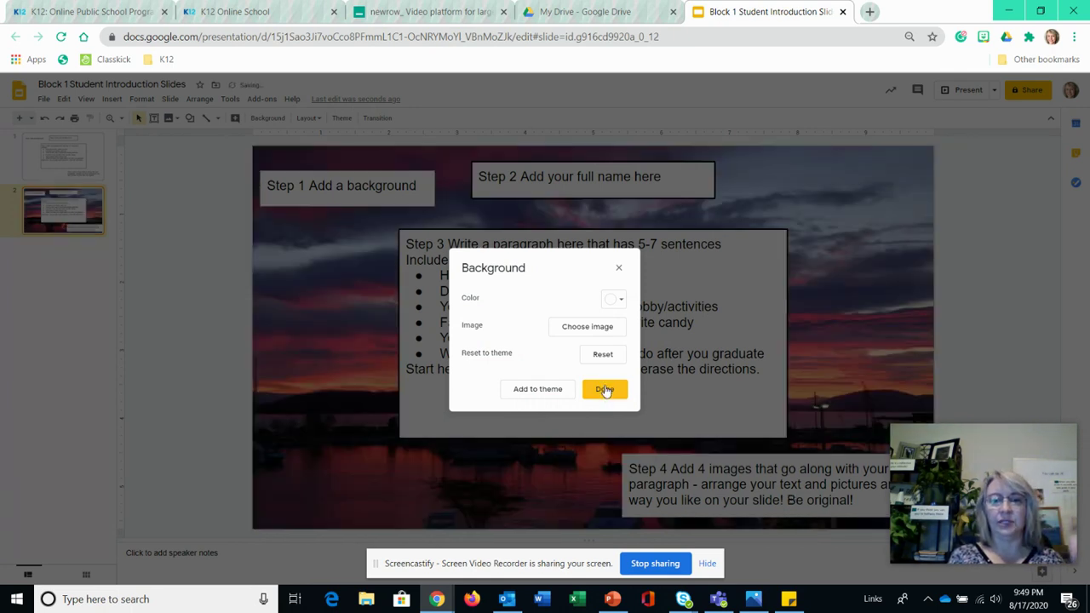
left_click(605, 389)
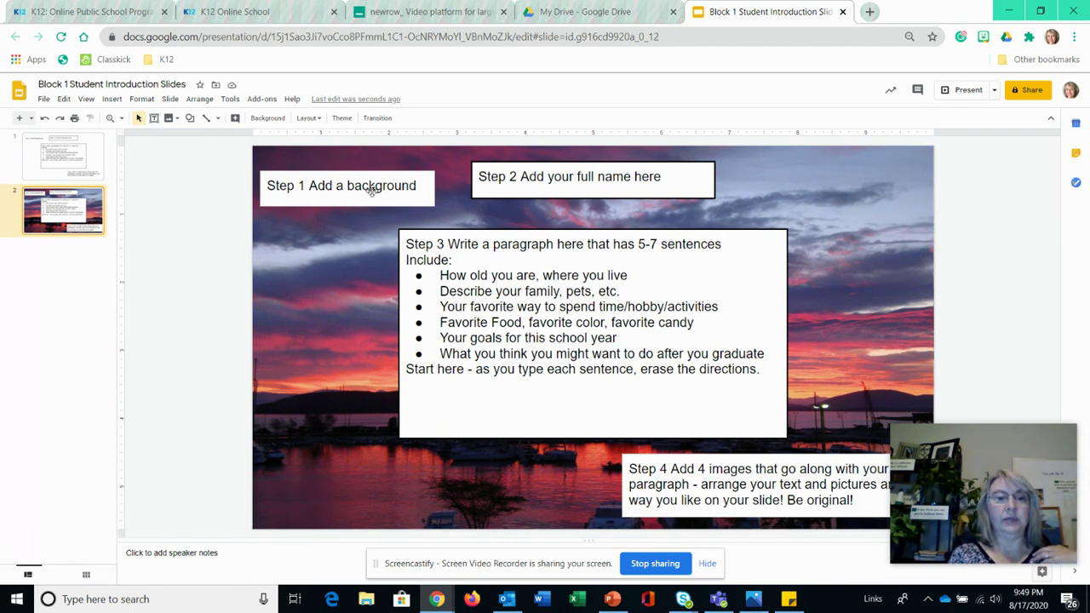
- Delete the 'Step 1 Add a background' text box
left_click(330, 175)
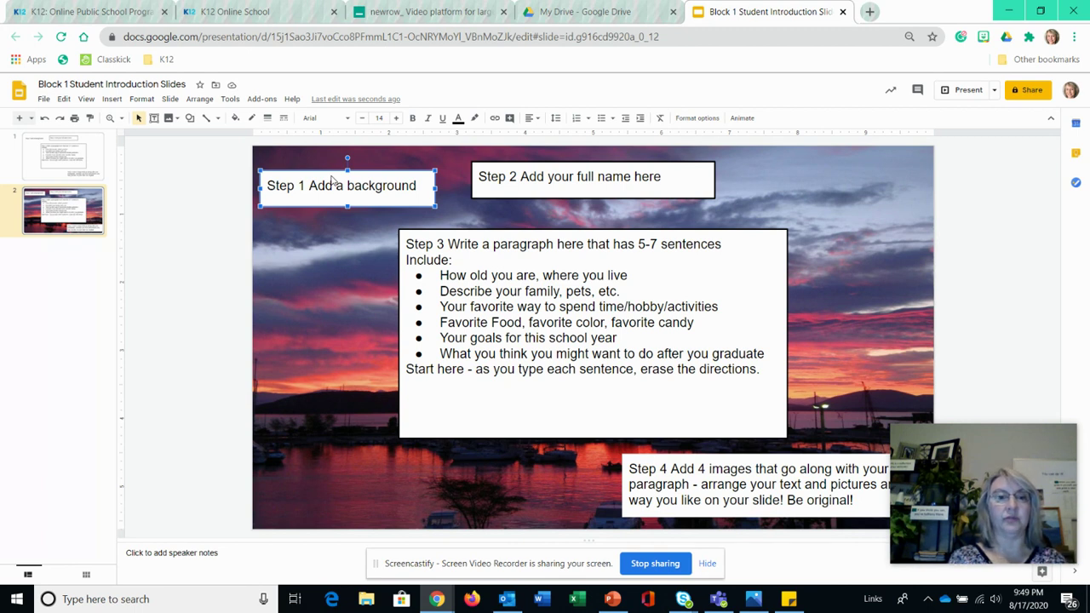
left_click(315, 186)
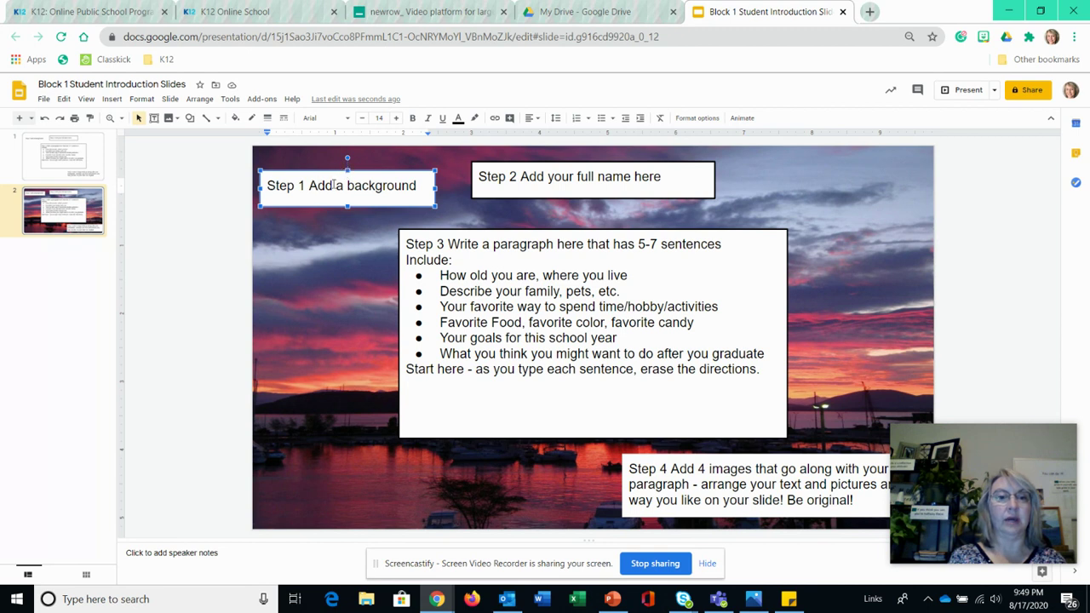
left_click(332, 175)
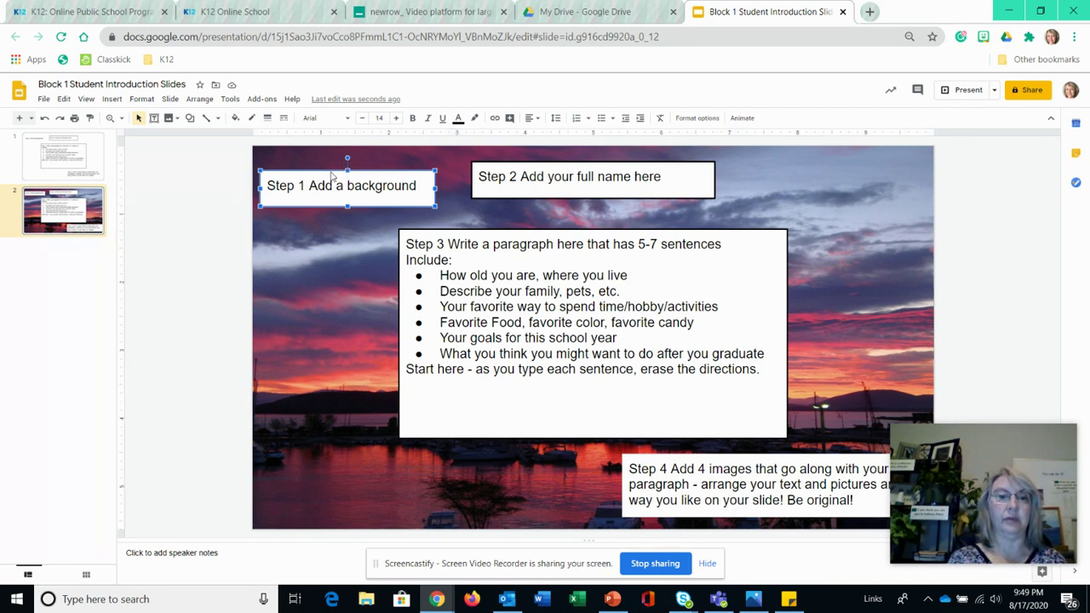
key("Delete")
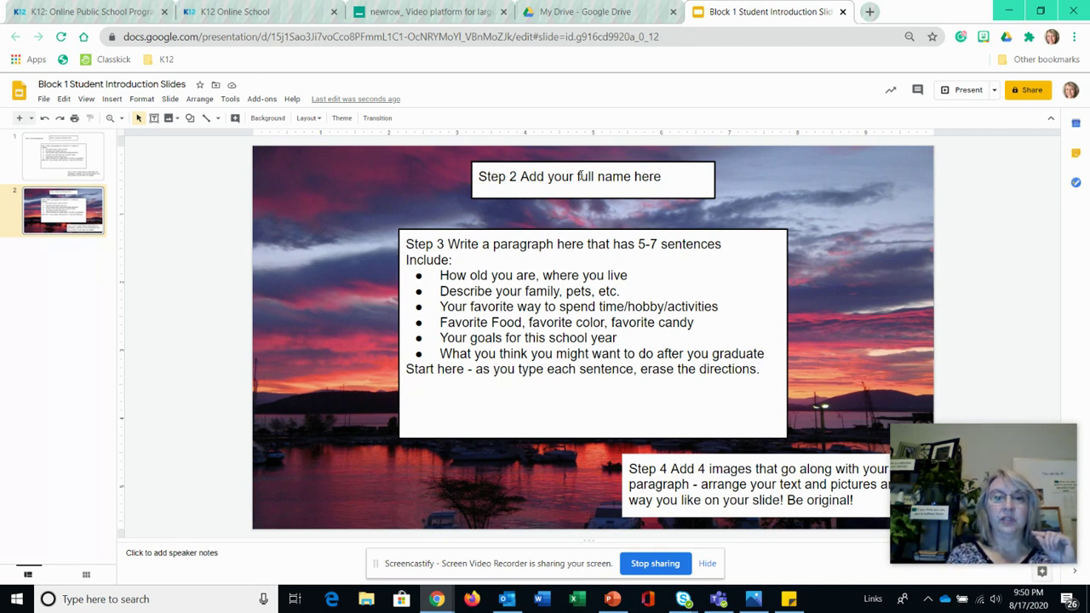
- Erase the Step 2 box's instruction text and type the student's full name
left_click(657, 177)
left_click(662, 178)
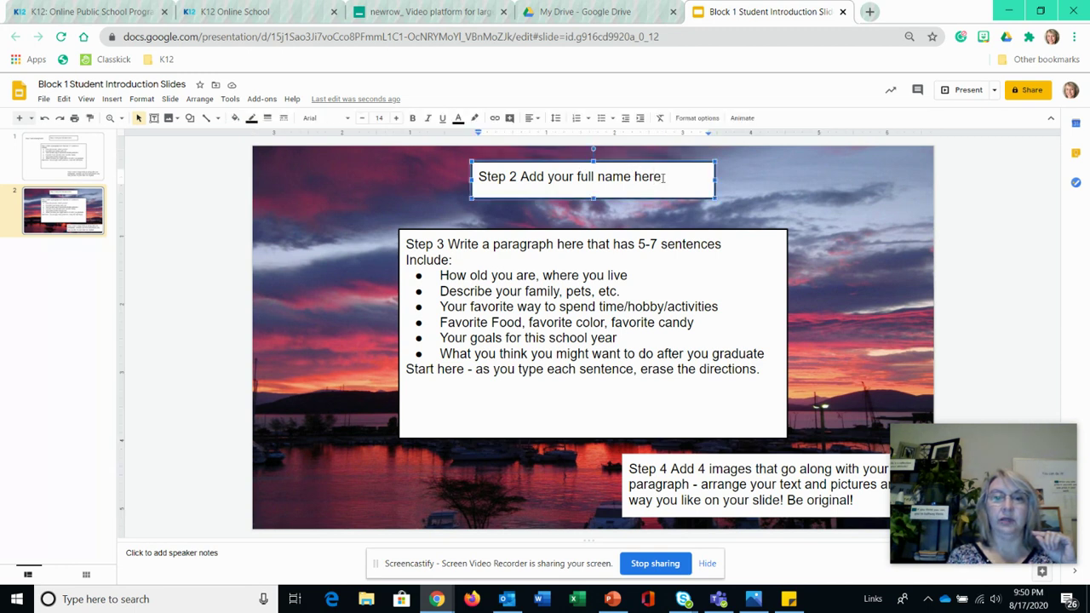
key("BackSpace")
key("BackSpace")
key("BackSpace")
key("BackSpace")
key("BackSpace")
key("BackSpace")
key("BackSpace")
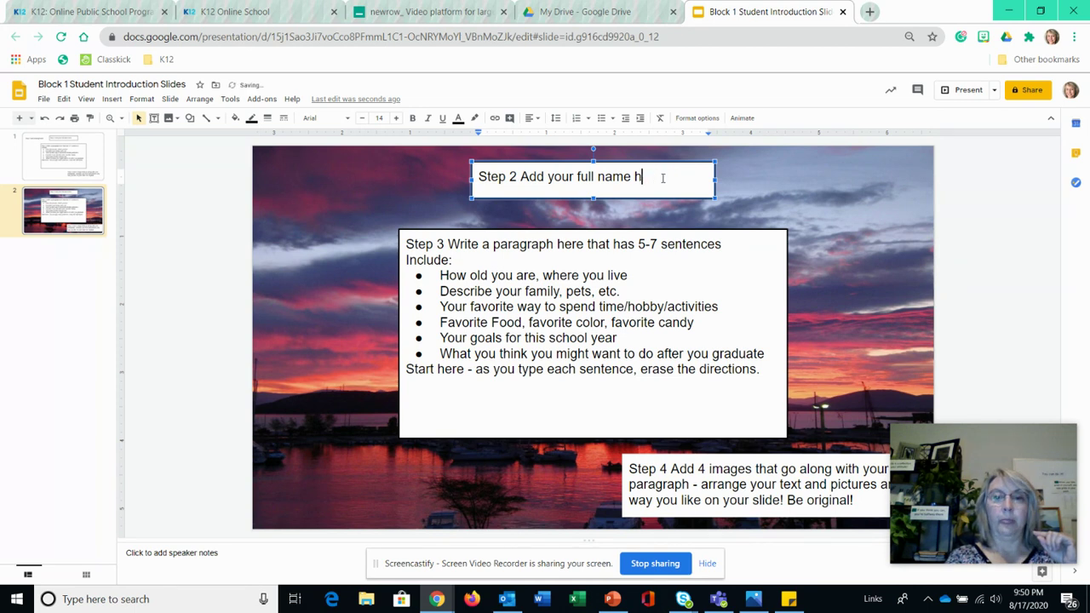
key("BackSpace")
key("BackSpace")
key("BackSpace")
key("BackSpace")
key("BackSpace")
key("BackSpace")
key("BackSpace")
key("BackSpace")
key("BackSpace")
key("BackSpace")
key("BackSpace")
key("BackSpace")
key("BackSpace")
key("BackSpace")
key("BackSpace")
key("BackSpace")
key("BackSpace")
key("BackSpace")
key("BackSpace")
key("BackSpace")
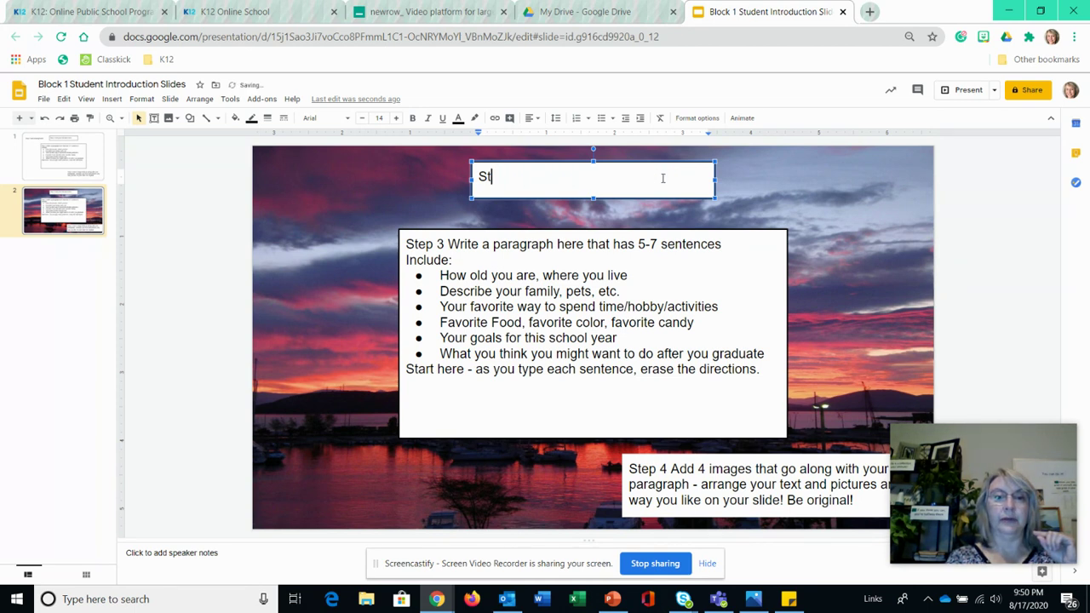
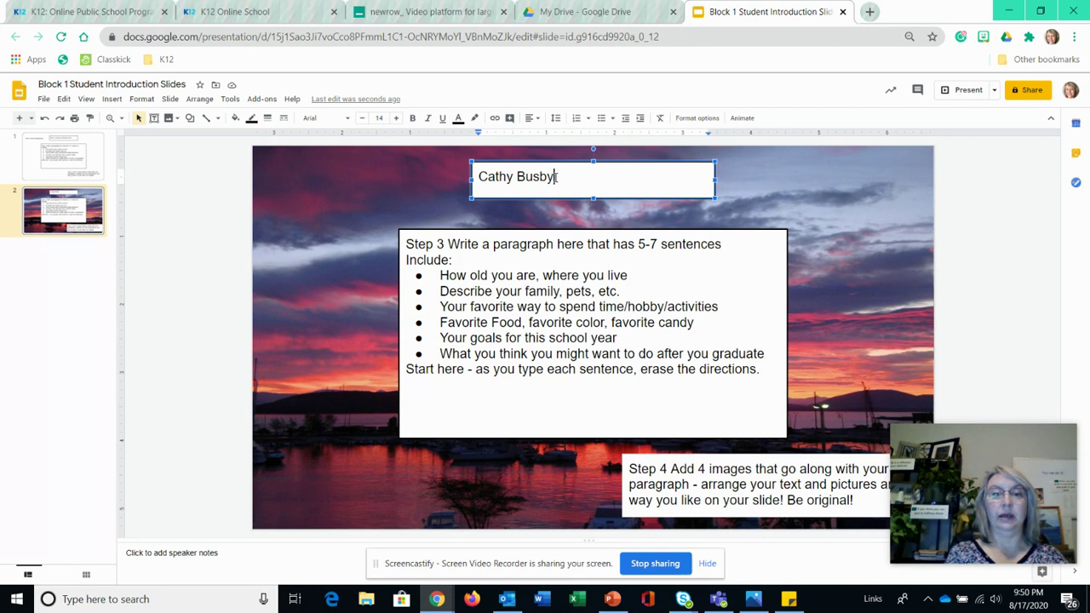
- Raise the name to font size 25 and stretch its box slightly taller
left_click_drag(556, 176, 477, 176)
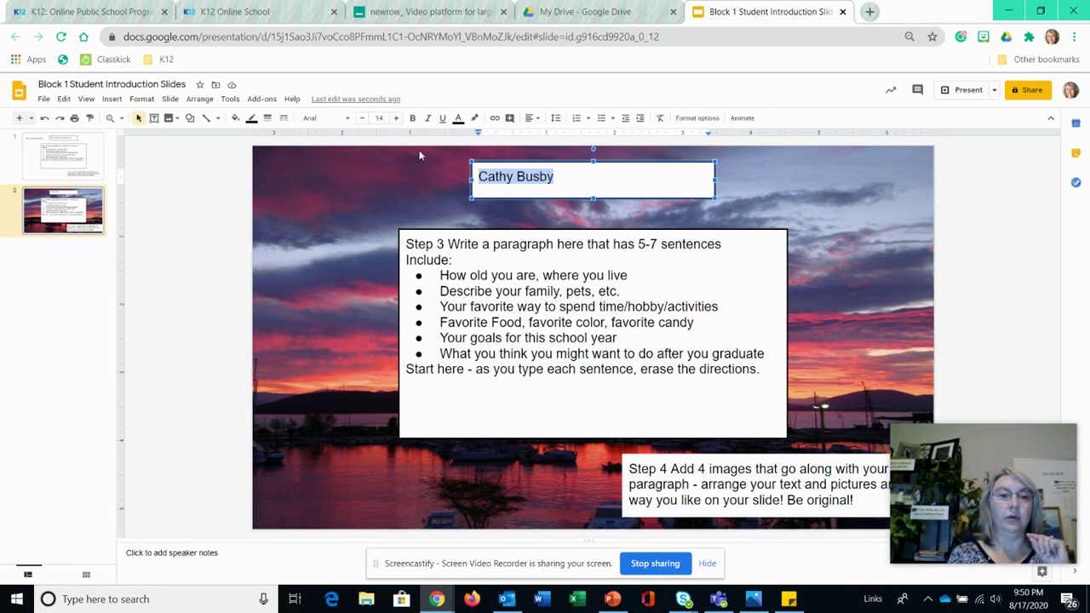
left_click(396, 119)
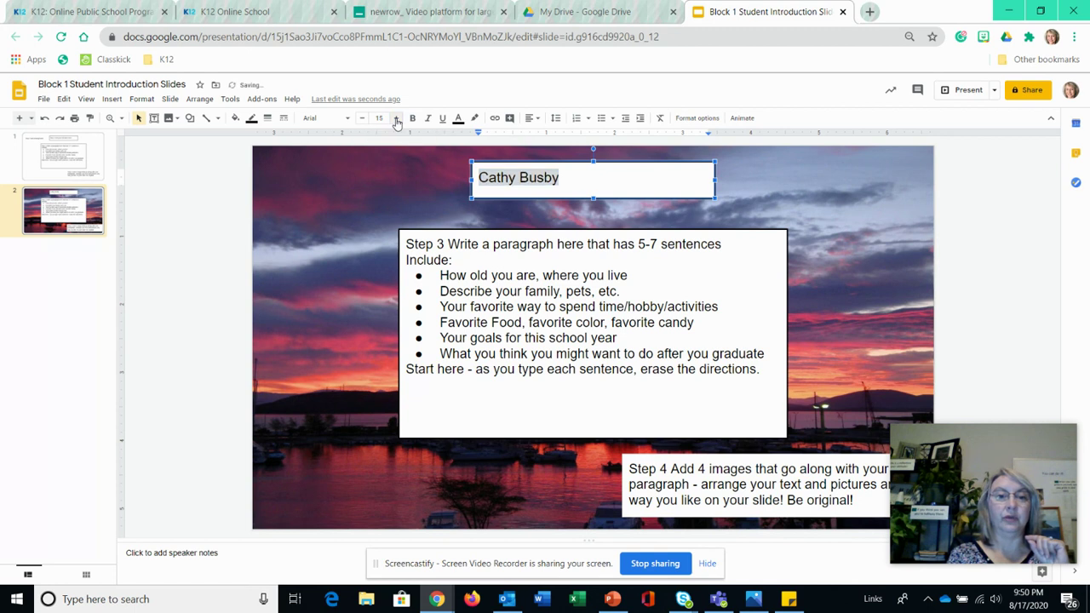
left_click(396, 119)
left_click(396, 120)
left_click(396, 119)
left_click(396, 119)
left_click(397, 119)
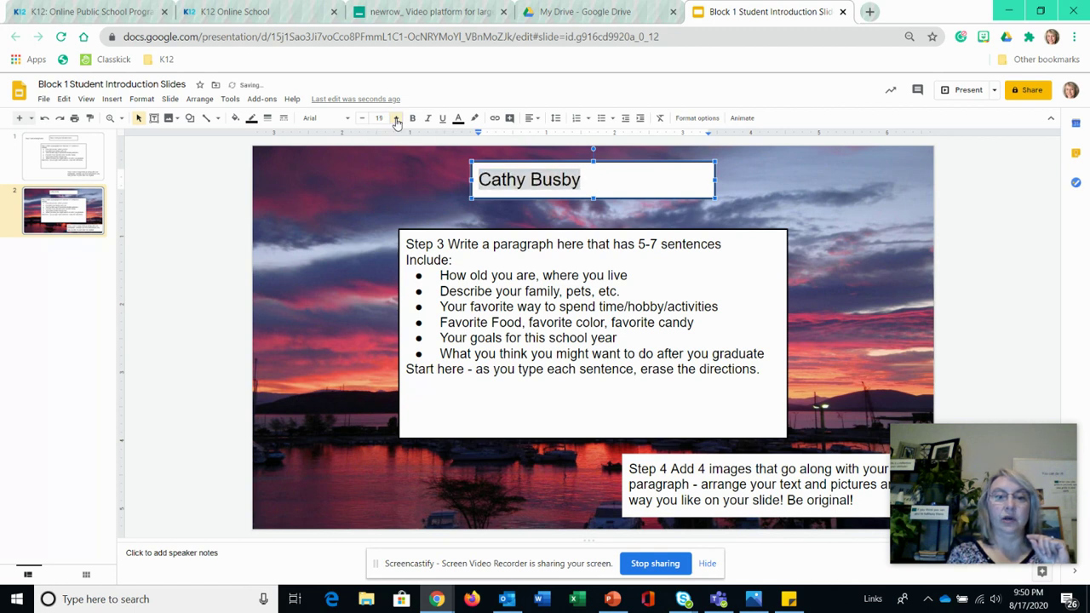
left_click(396, 119)
left_click(396, 120)
left_click(396, 119)
left_click(396, 119)
left_click(396, 119)
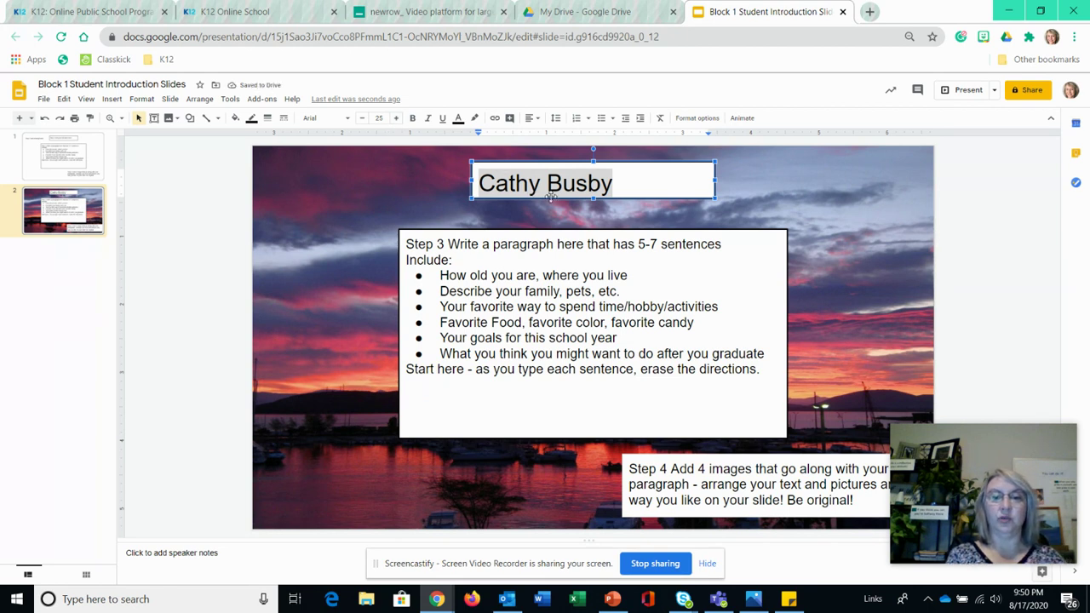
left_click_drag(594, 199, 594, 202)
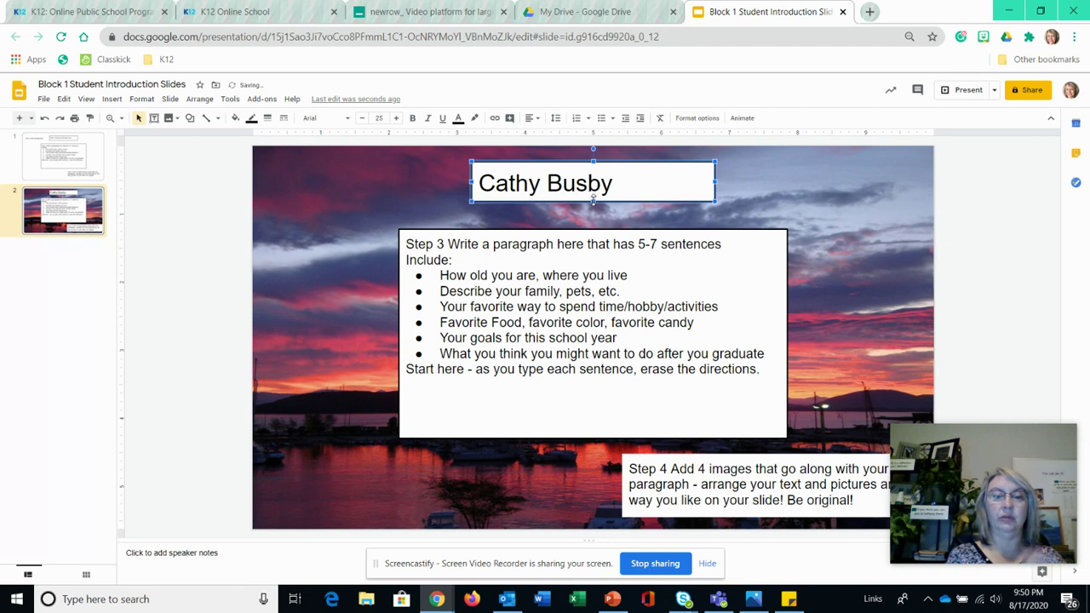